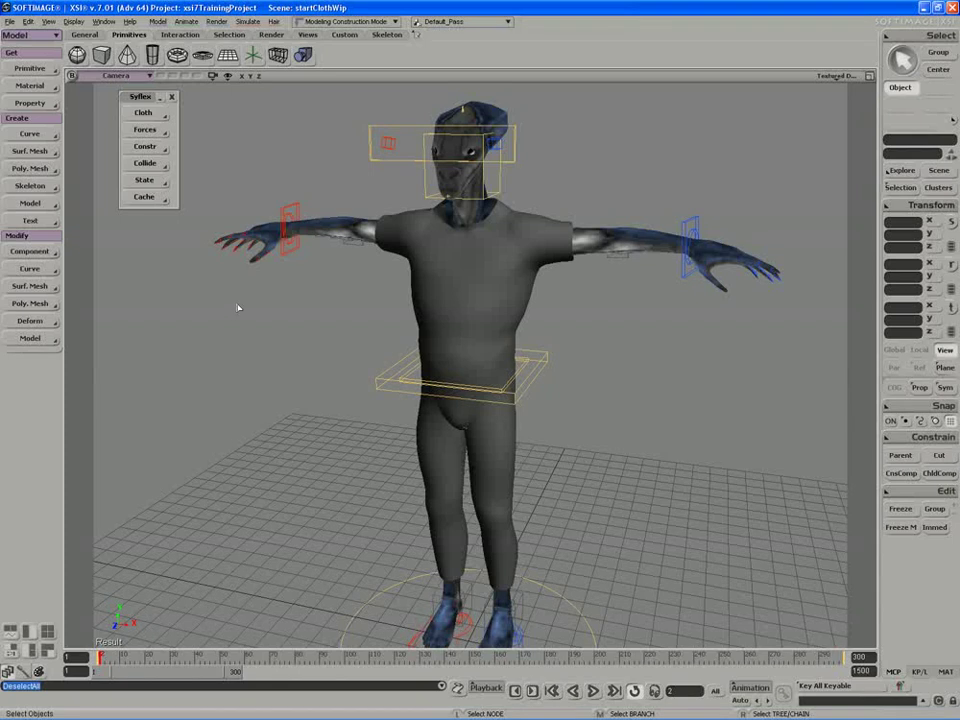
# Step: Set the timeline's current frame to 1
pyautogui.press('s')
pyautogui.moveTo(357, 286); pyautogui.dragTo(356, 286, button='right')
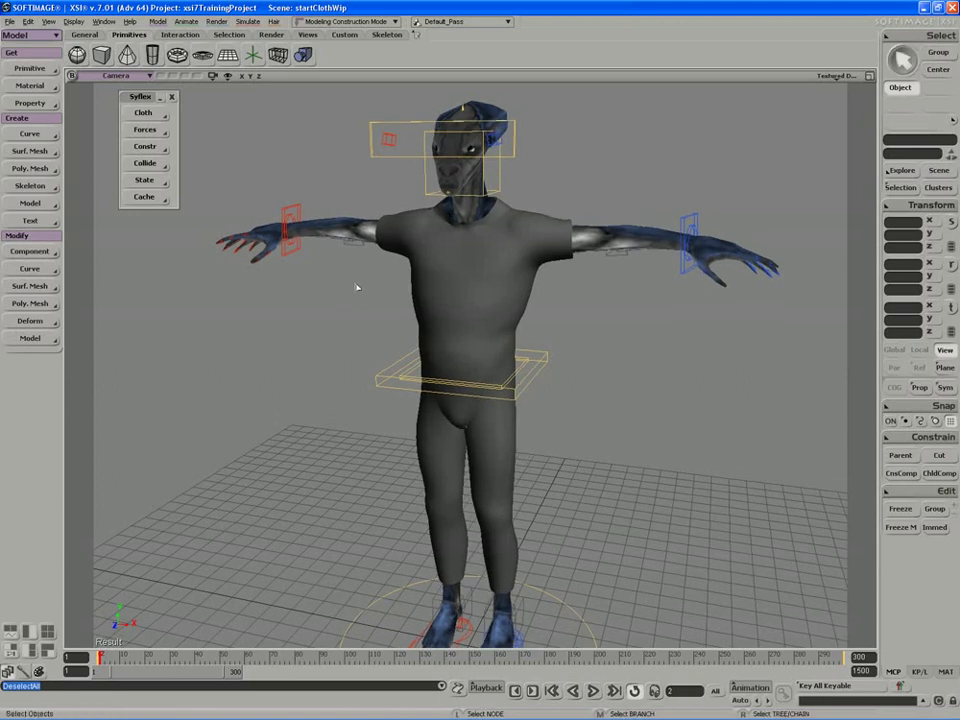
pyautogui.click(688, 690)
pyautogui.write('1')
pyautogui.press('Return')
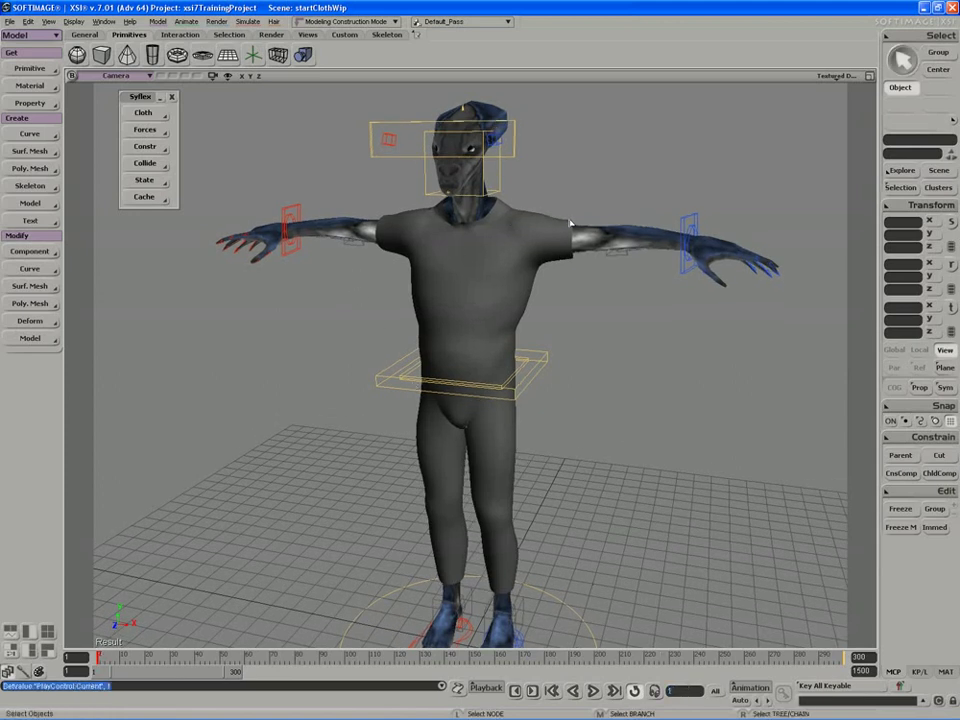
# Step: Add the character's body as a Syflex Collide Mesh for the clothing mesh
pyautogui.click(461, 263)
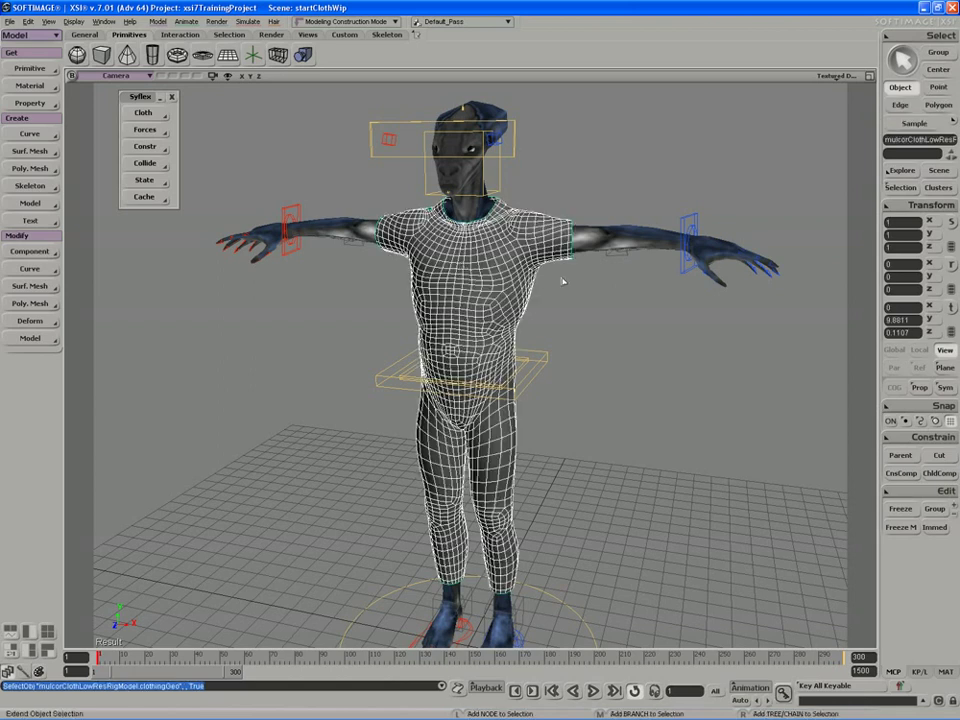
pyautogui.keyDown('shift'); pyautogui.click(611, 240); pyautogui.keyUp('shift')
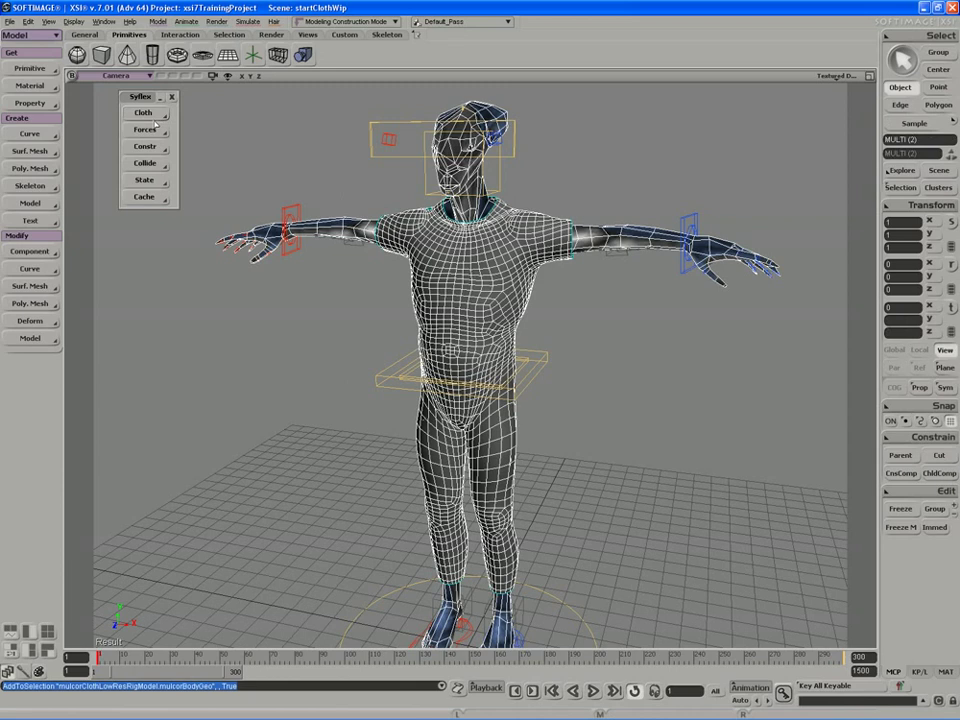
pyautogui.click(145, 163)
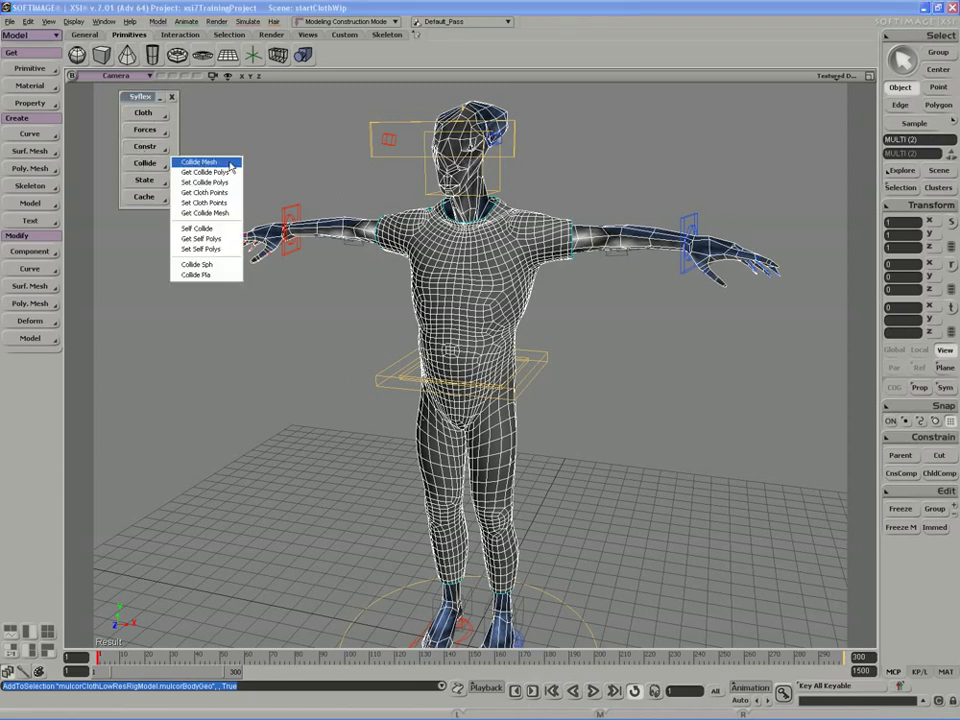
pyautogui.click(231, 163)
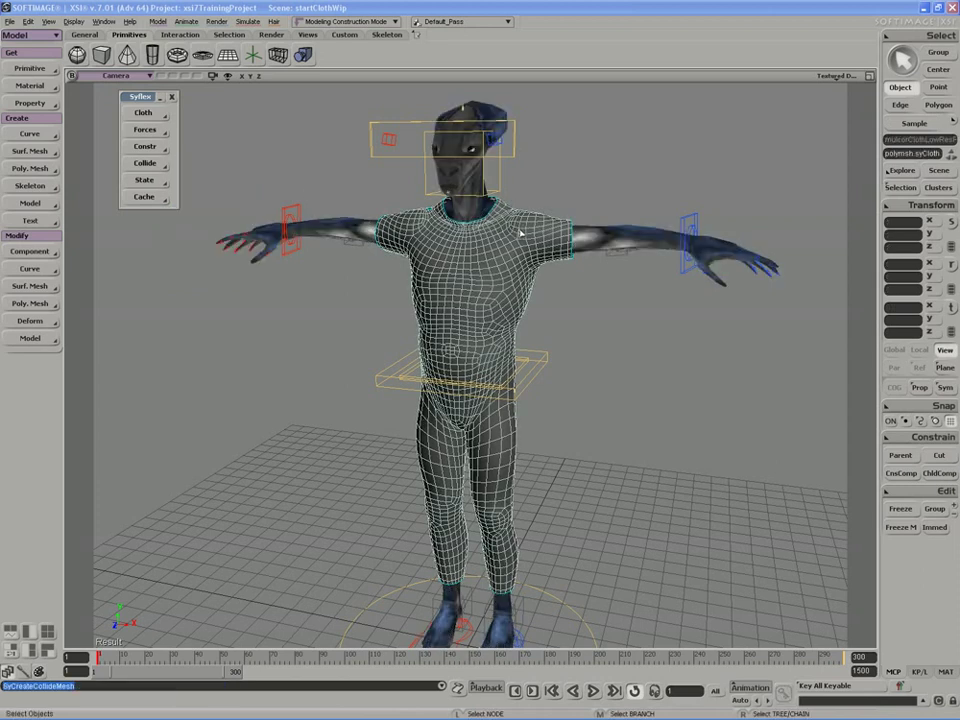
# Step: Display the clothing mesh's syCloth properties and briefly play the simulation from the start
pyautogui.click(890, 186)
pyautogui.click(600, 208)
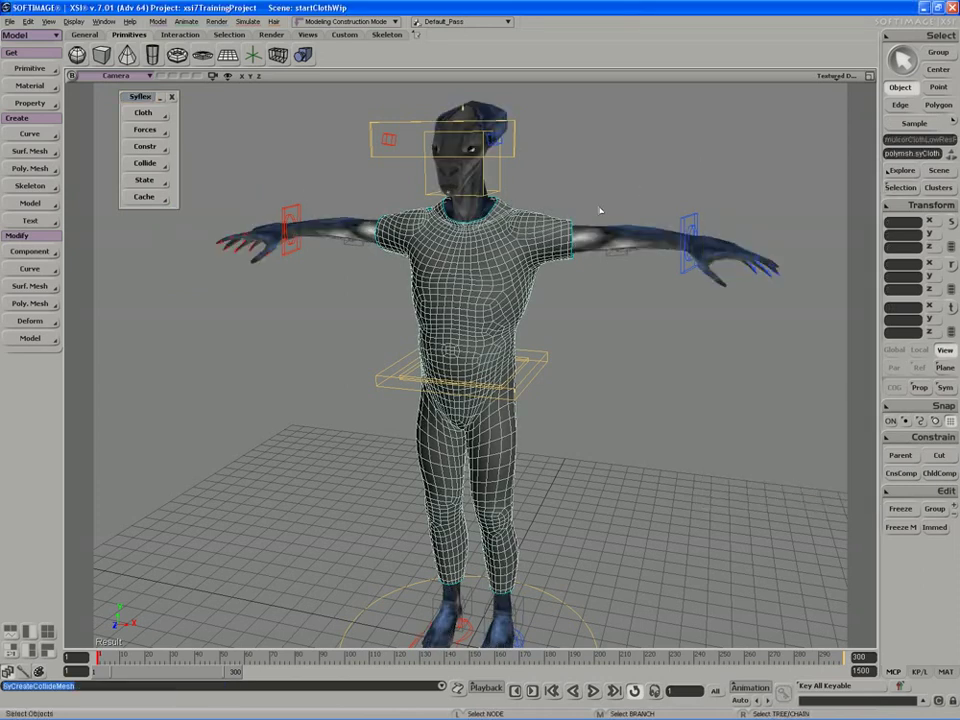
pyautogui.click(513, 252)
pyautogui.click(915, 188)
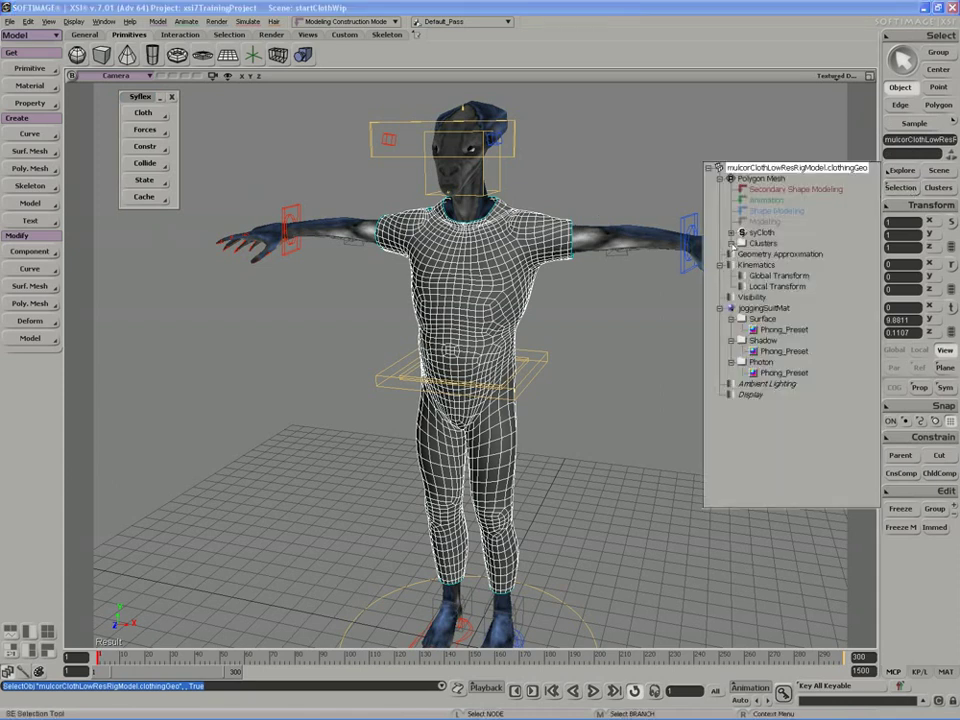
pyautogui.click(742, 236)
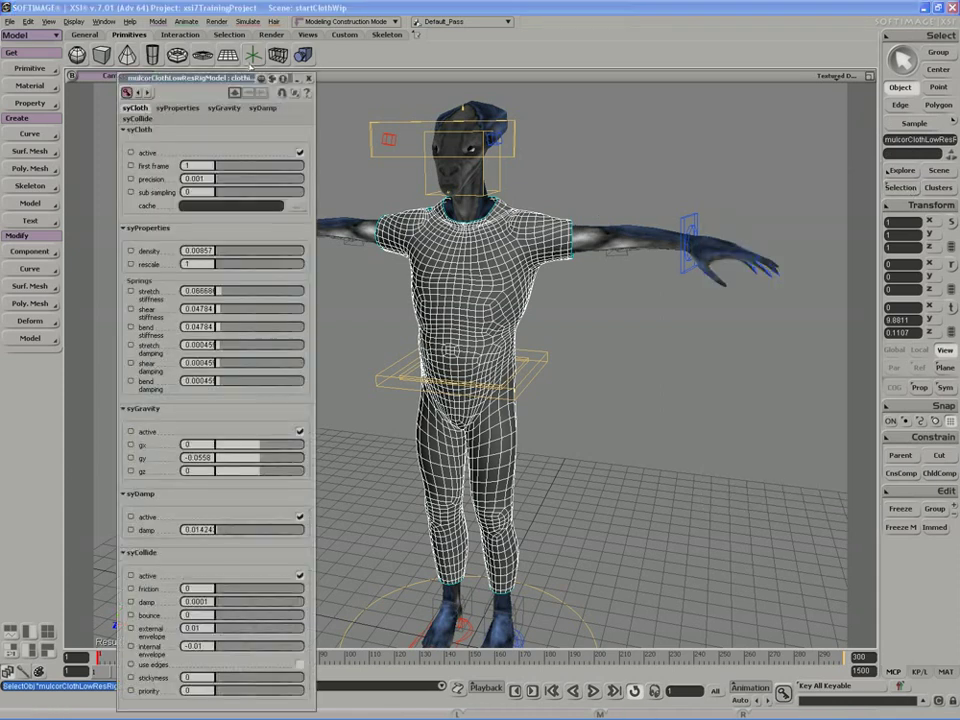
pyautogui.moveTo(206, 79); pyautogui.dragTo(124, 30)
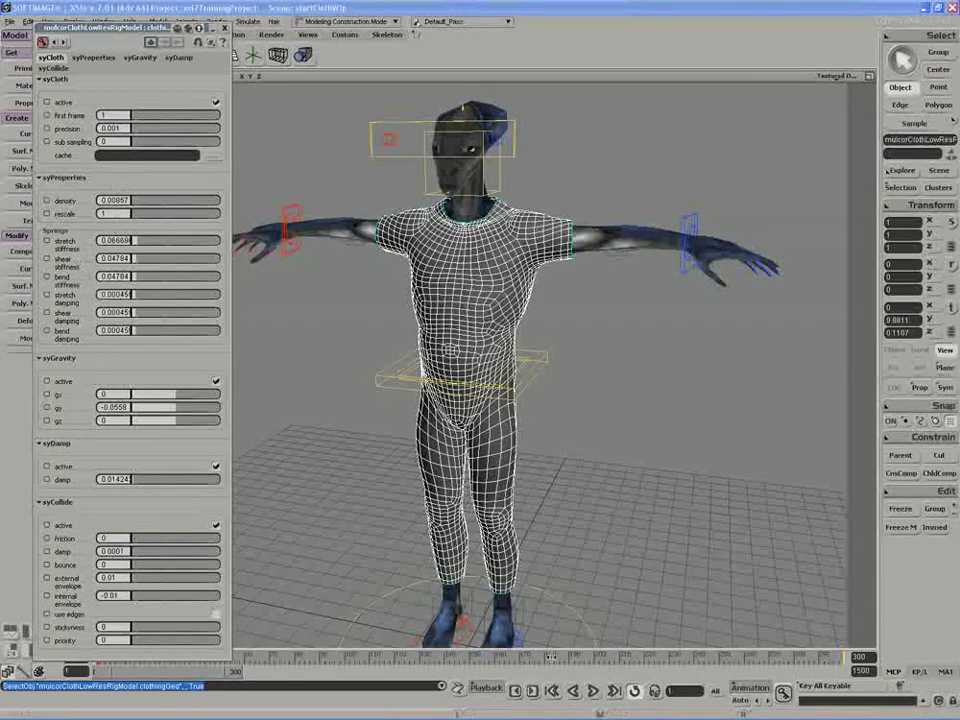
pyautogui.click(595, 693)
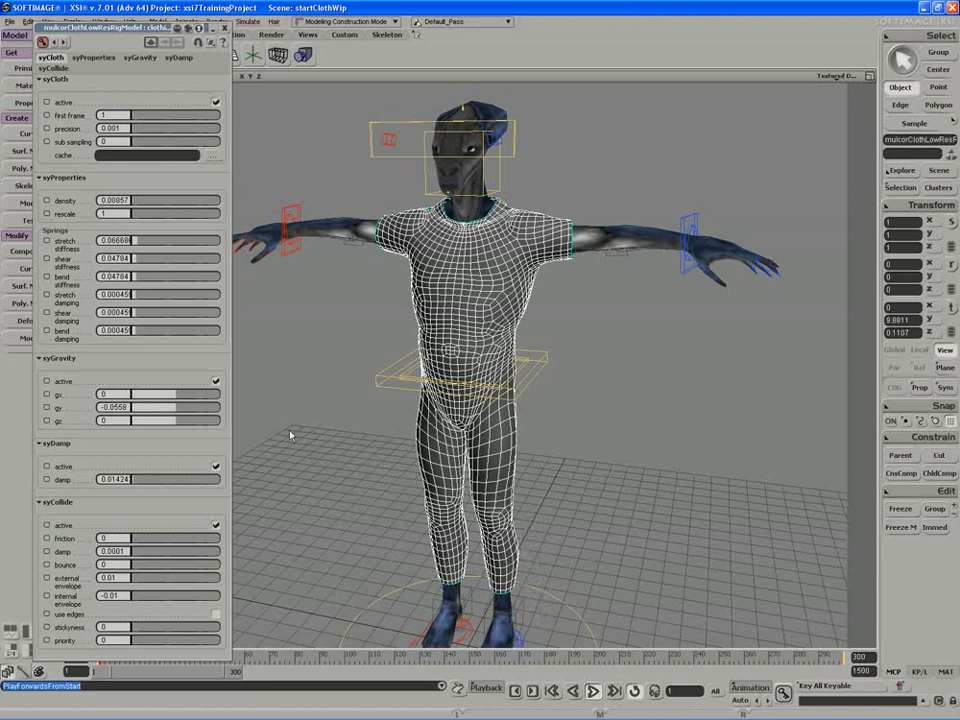
pyautogui.press('Escape')
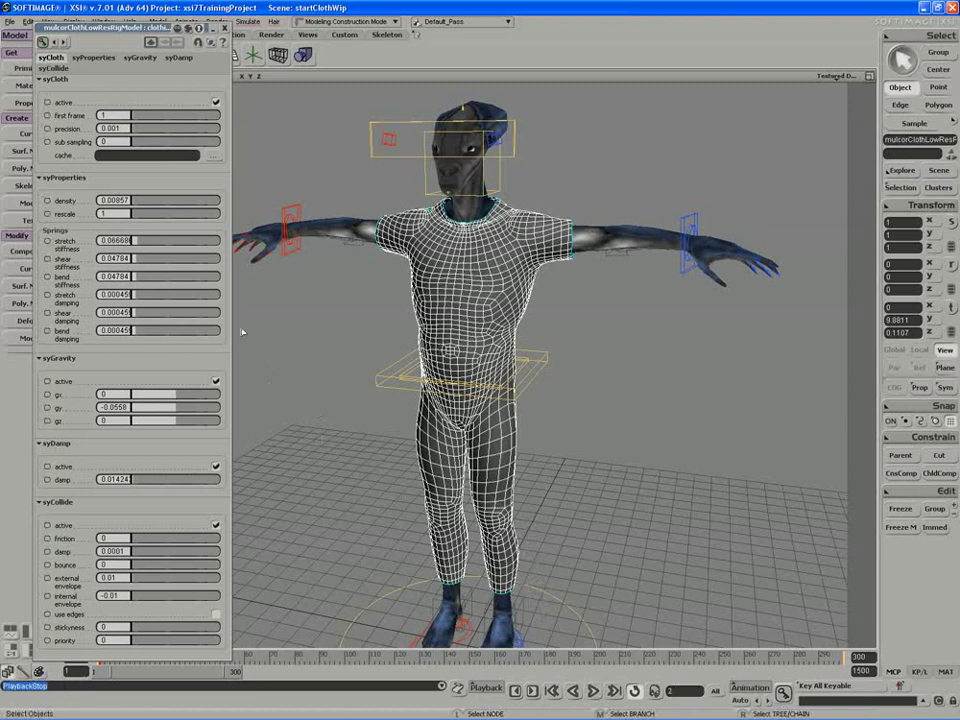
# Step: Set the clothing's syCloth density to 0.025 and its stretch stiffness to 0.11564
pyautogui.click(113, 200)
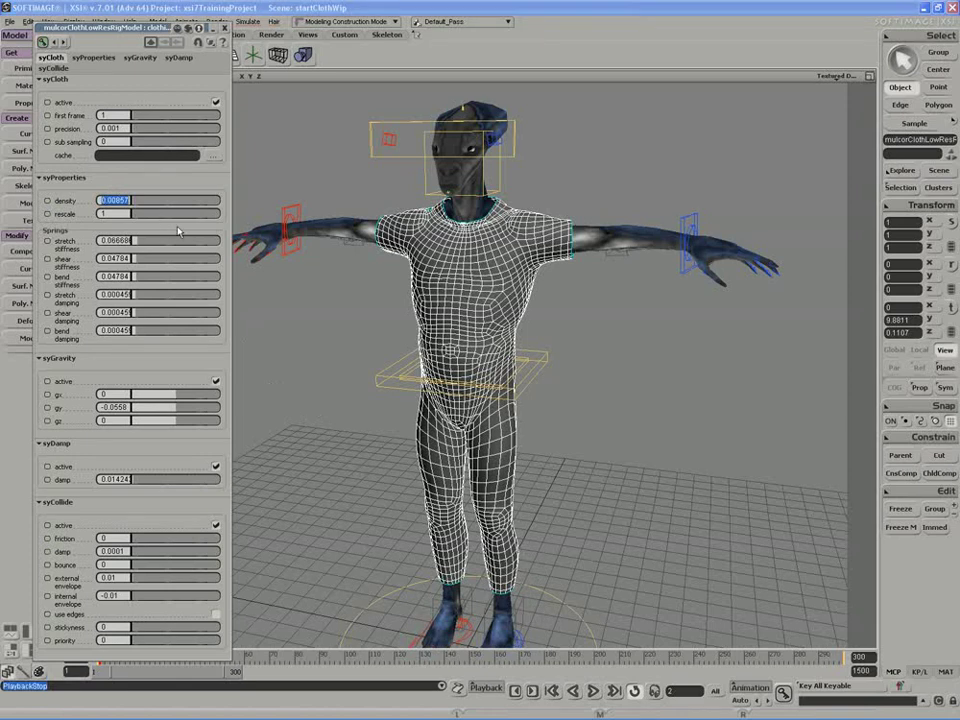
pyautogui.write('0.')
pyautogui.press('Return')
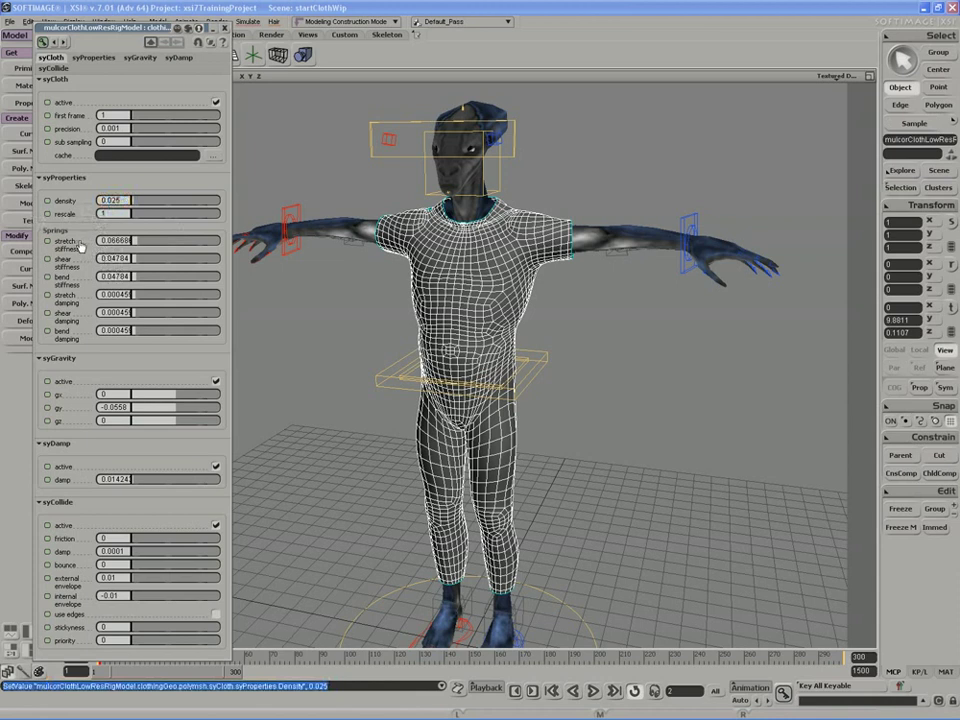
pyautogui.click(115, 240)
pyautogui.write('.11564')
pyautogui.press('Return')
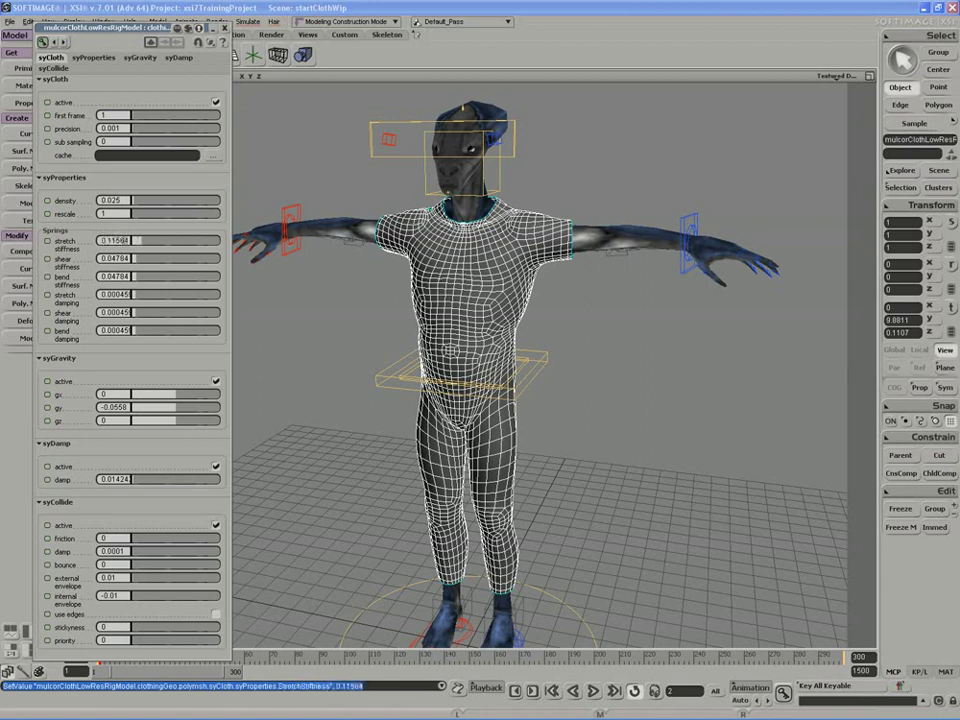
# Step: Set the clothing's shear stiffness to 0.0153 and its bend stiffness to 0.00034
pyautogui.press('Tab')
pyautogui.write('.0153')
pyautogui.press('Return')
pyautogui.click(112, 276)
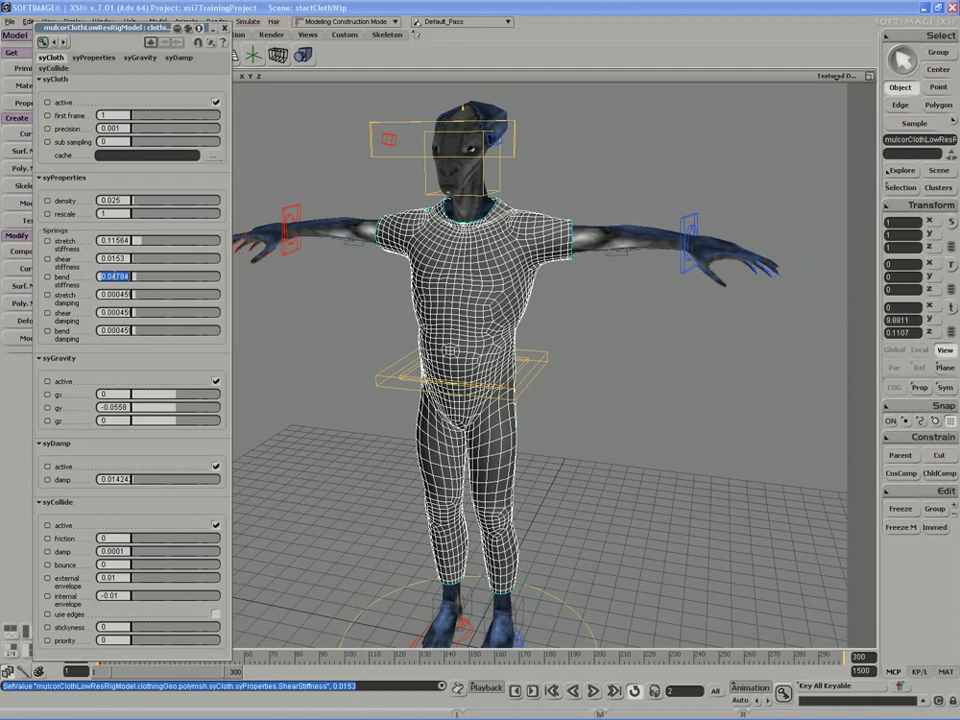
pyautogui.write('0.00034')
pyautogui.press('Return')
# Step: Set the clothing's spring damping to 0.00284 for stretch, 0.00076 for shear and 0.00084 for bend
pyautogui.doubleClick(109, 294)
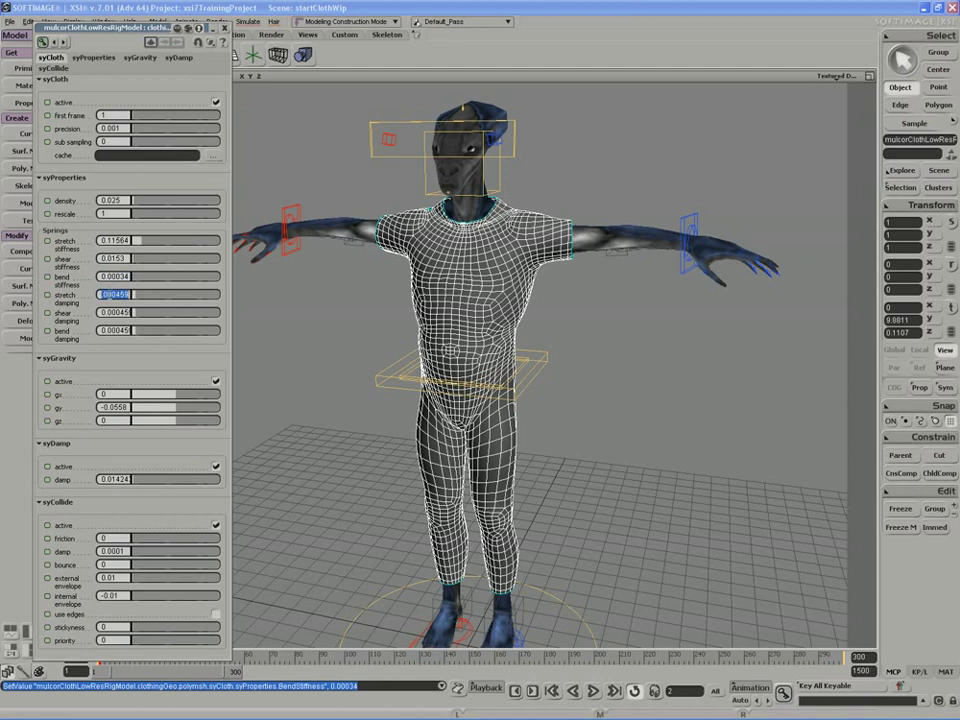
pyautogui.write('0')
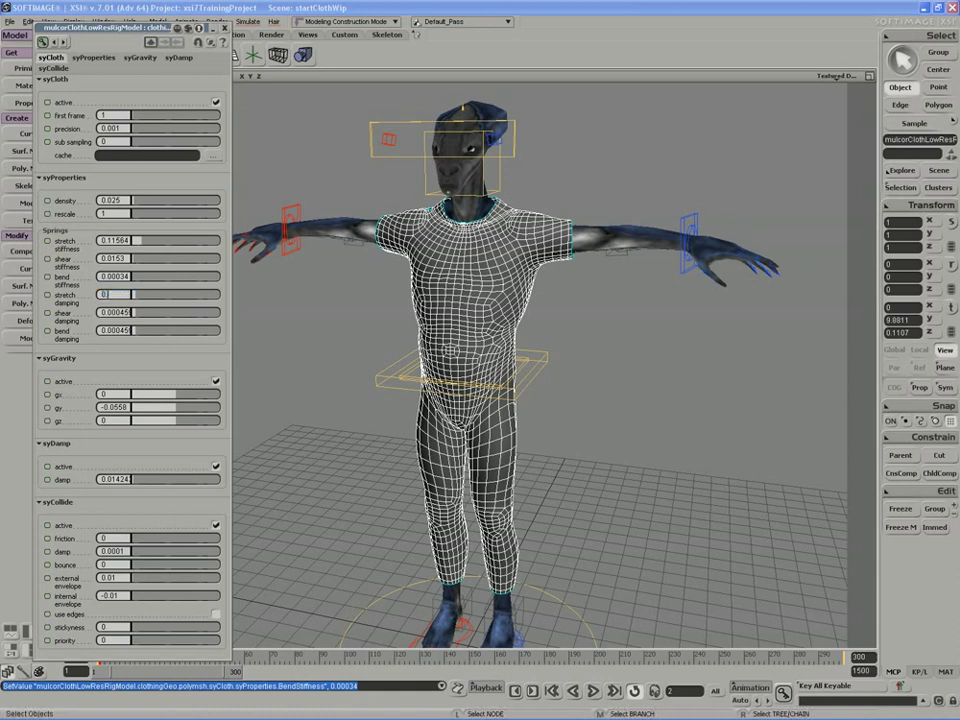
pyautogui.write('.00284')
pyautogui.press('Return')
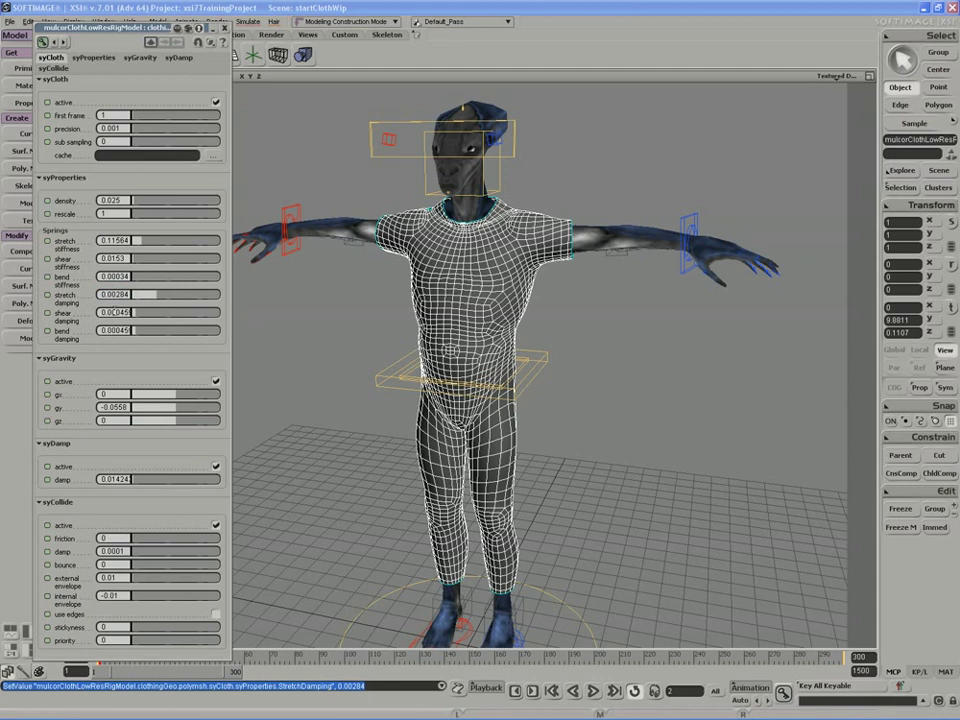
pyautogui.click(119, 312)
pyautogui.write('0.00076')
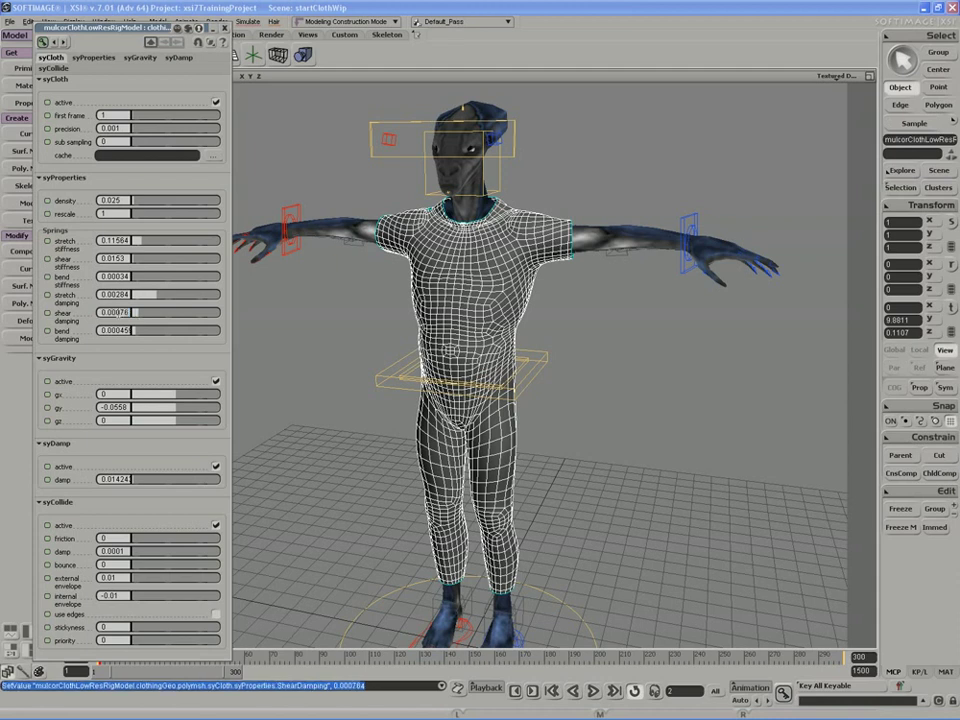
pyautogui.press('Return')
pyautogui.click(120, 333)
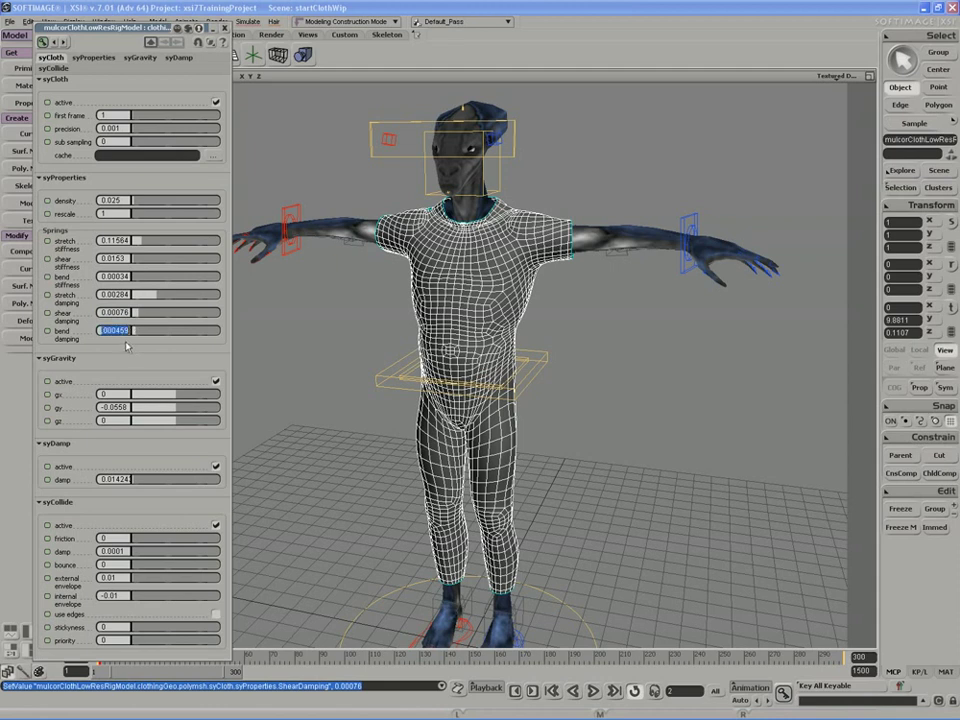
pyautogui.write('0.00084')
pyautogui.press('Return')
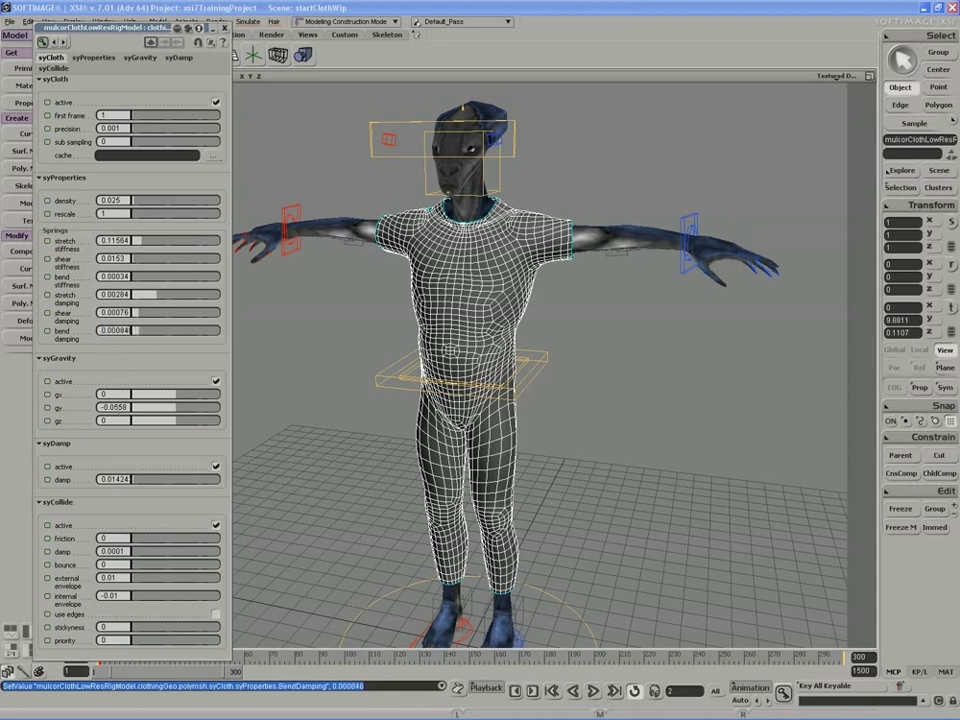
# Step: Set the cloth's syGravity gy to -0.01 and its syDamp damp value to 0.00002
pyautogui.click(120, 408)
pyautogui.write('-0.01')
pyautogui.press('Return')
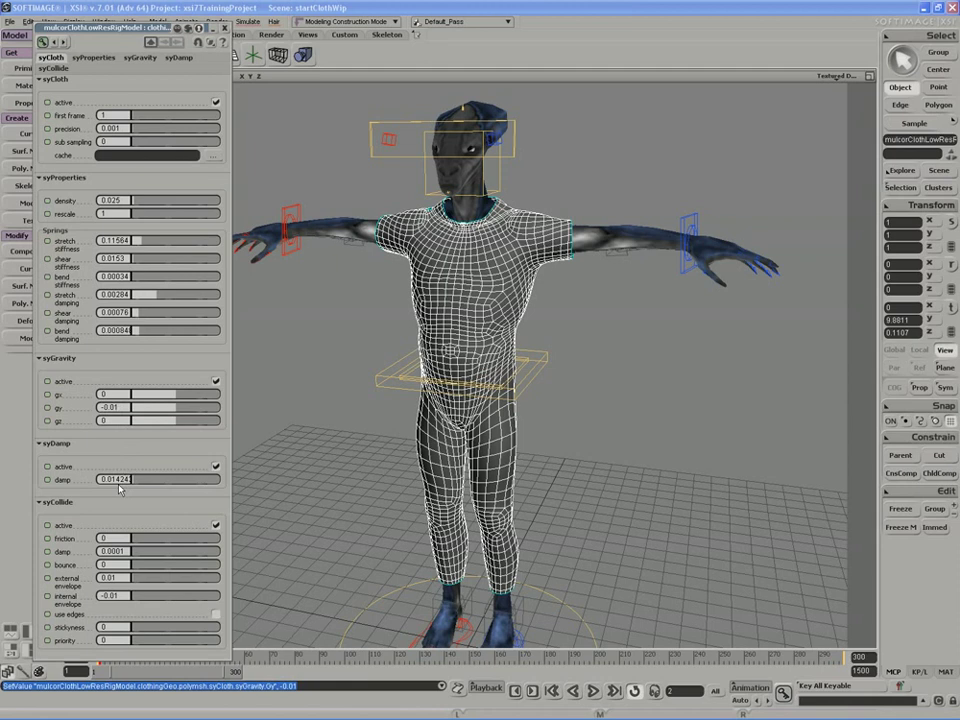
pyautogui.click(149, 479)
pyautogui.write('0.00002')
pyautogui.press('Return')
# Step: Set the damp value of the cloth's syCollide operator to 0.0081
pyautogui.click(115, 551)
pyautogui.press('BackSpace')
pyautogui.write('.0081')
pyautogui.press('Return')
# Step: Examine how the clothing fits the character's body from several angles, with the clothing mesh deselected
pyautogui.press('s')
pyautogui.moveTo(398, 466); pyautogui.dragTo(407, 461)
pyautogui.moveTo(407, 461); pyautogui.dragTo(400, 452, button='right')
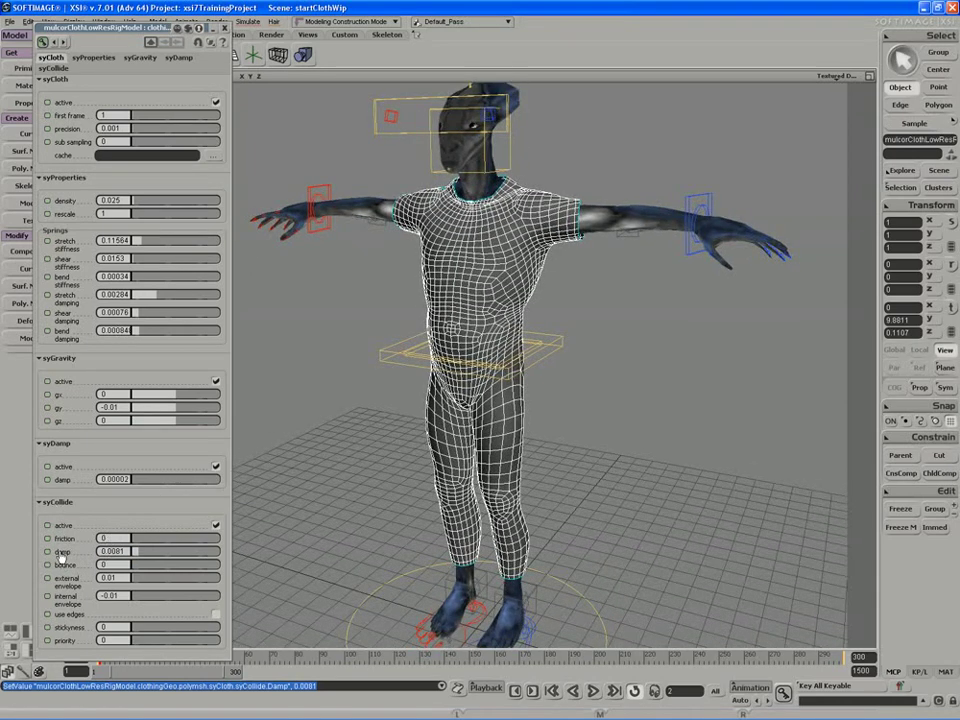
pyautogui.press('s')
pyautogui.moveTo(418, 355); pyautogui.dragTo(392, 367, button='right')
pyautogui.moveTo(392, 367); pyautogui.dragTo(360, 382, button='middle')
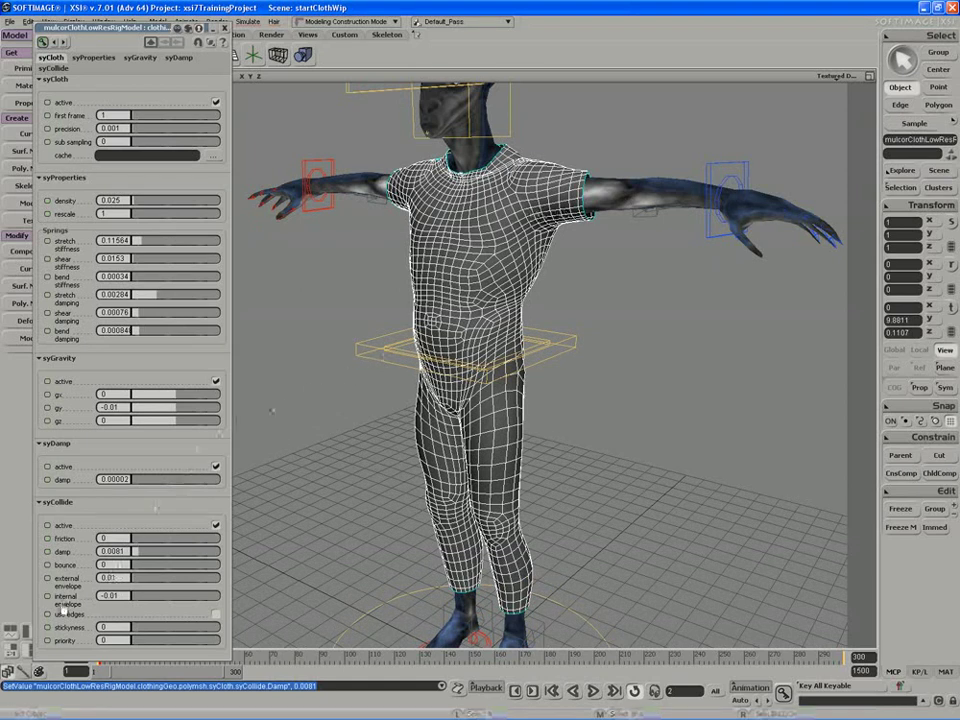
pyautogui.click(110, 595)
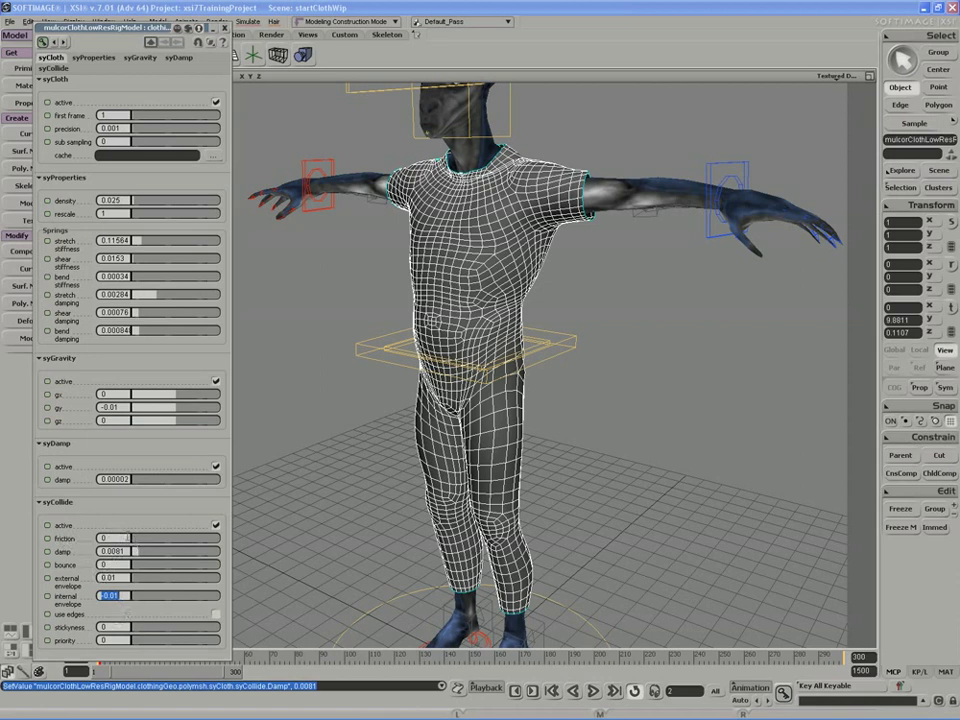
pyautogui.click(396, 379)
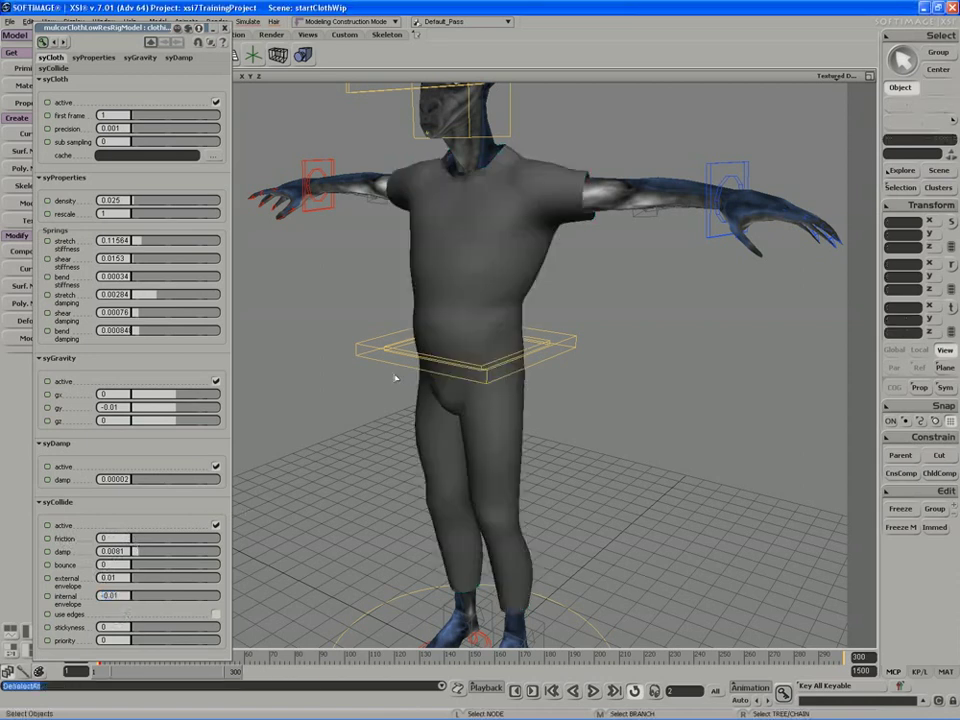
pyautogui.press('s')
pyautogui.moveTo(349, 403); pyautogui.dragTo(354, 422)
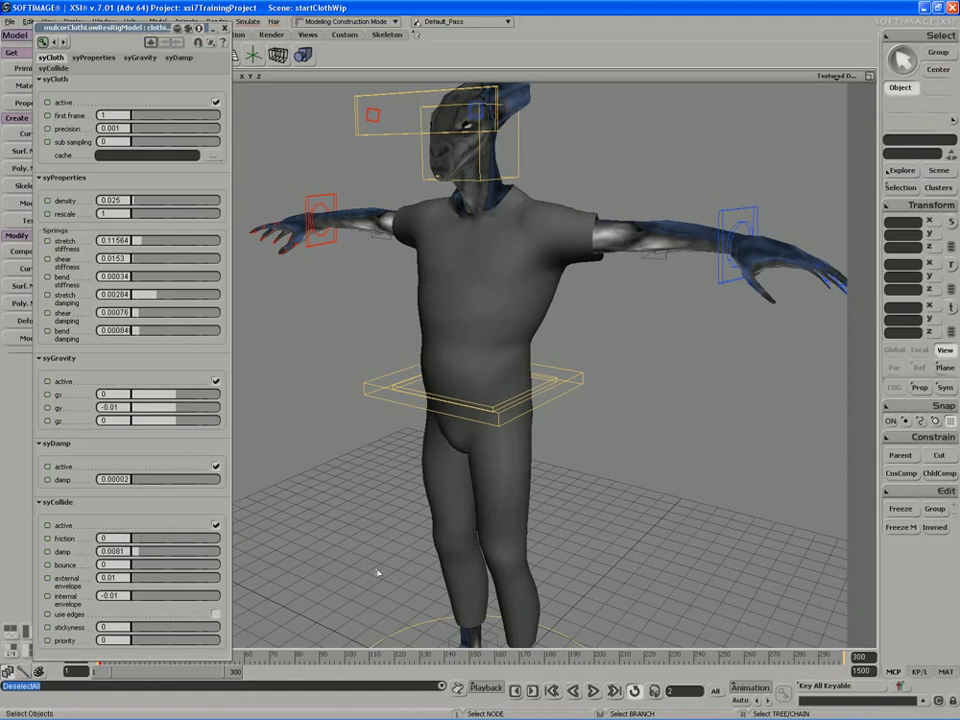
pyautogui.press('s')
pyautogui.moveTo(403, 471); pyautogui.dragTo(445, 426, button='middle')
pyautogui.moveTo(427, 435); pyautogui.dragTo(445, 426)
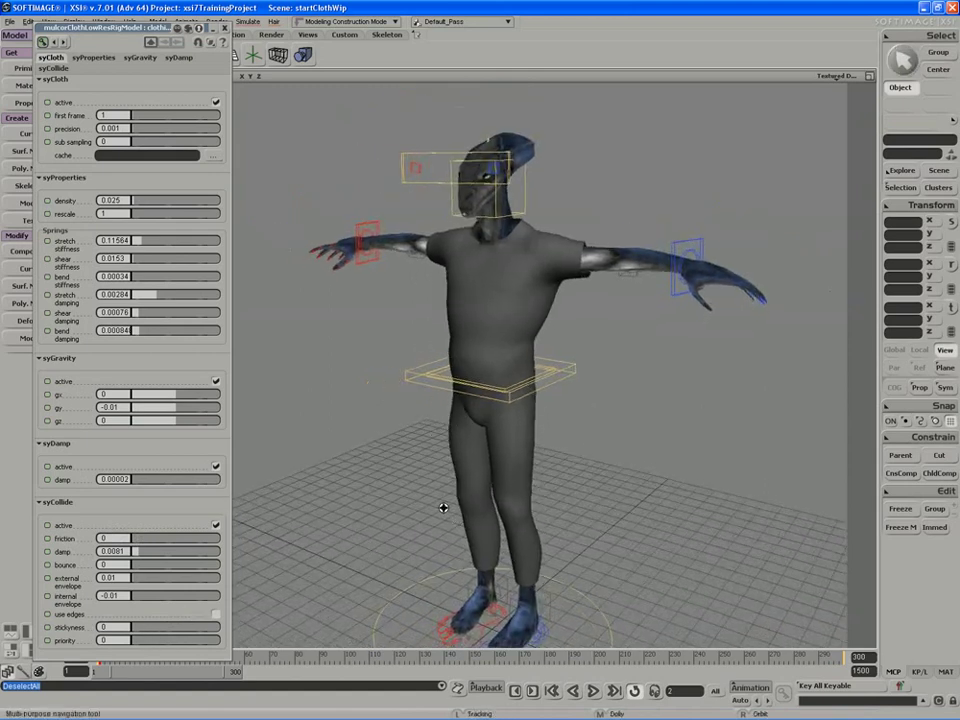
pyautogui.moveTo(421, 530); pyautogui.dragTo(435, 514)
# Step: Play the cloth simulation from the first frame and stop it after a few frames
pyautogui.click(475, 685)
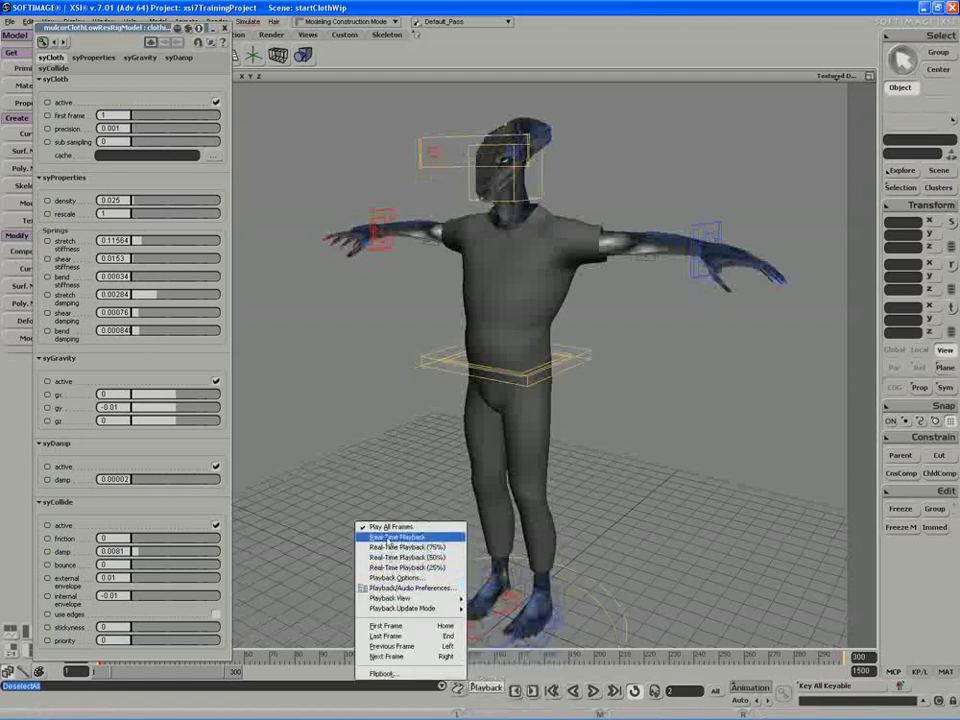
pyautogui.click(361, 488)
pyautogui.middleClick(592, 690)
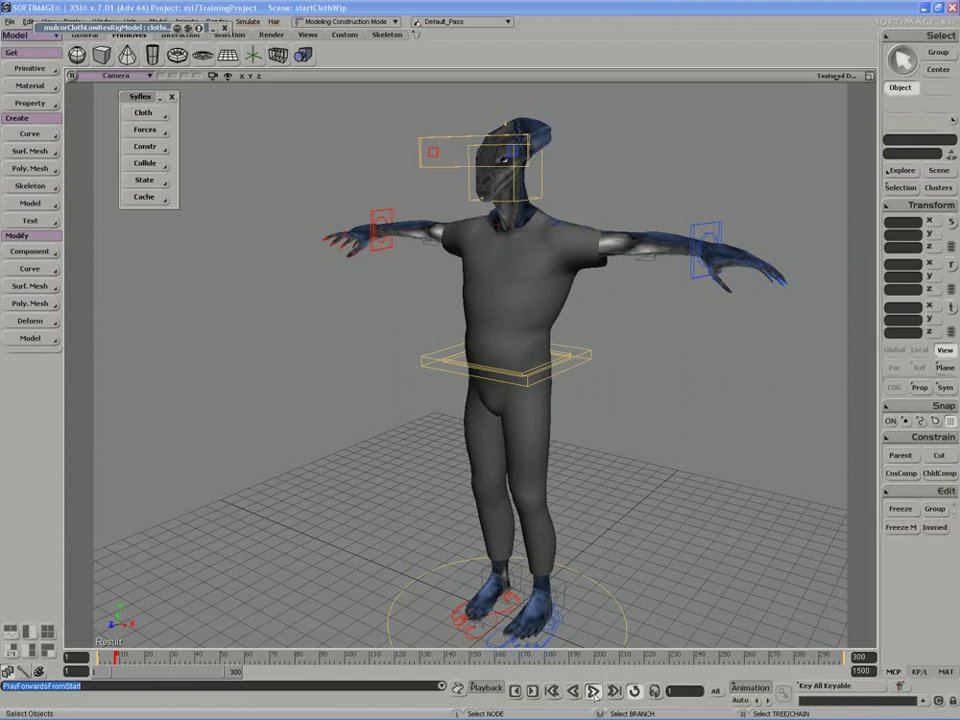
pyautogui.press('Escape')
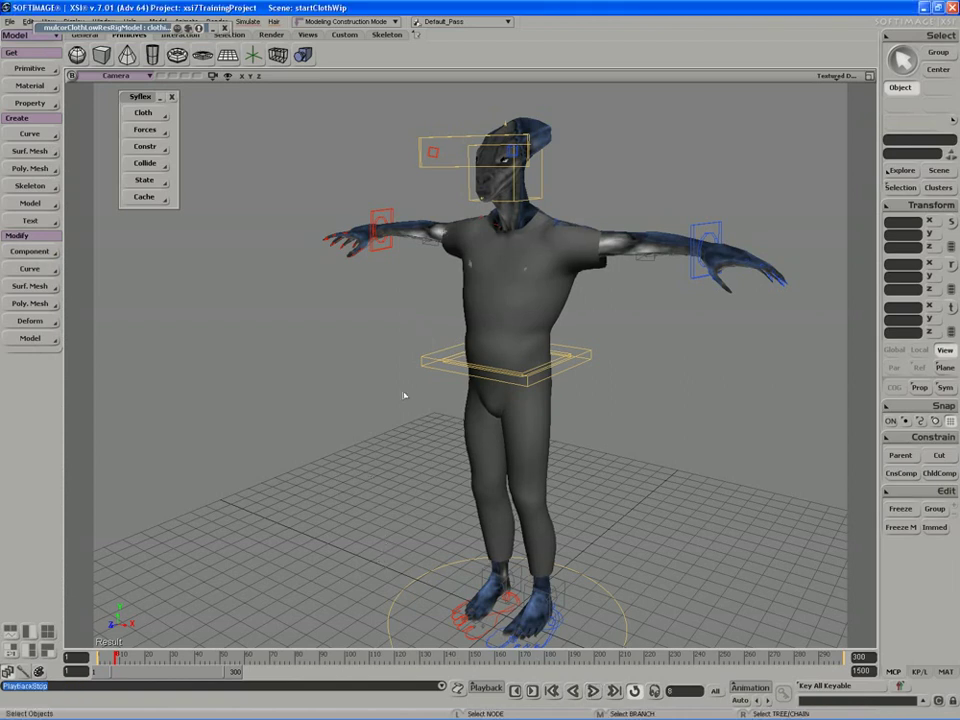
# Step: Expand the collapsed syCloth properties window and reposition it beside the character
pyautogui.click(146, 28)
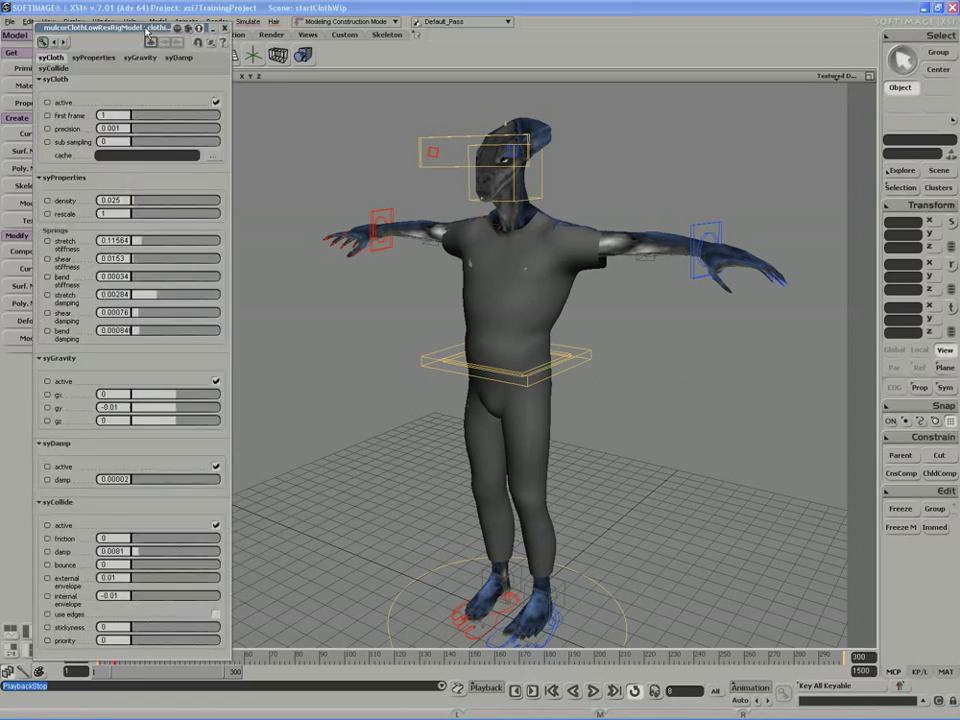
pyautogui.moveTo(146, 28); pyautogui.dragTo(154, 19)
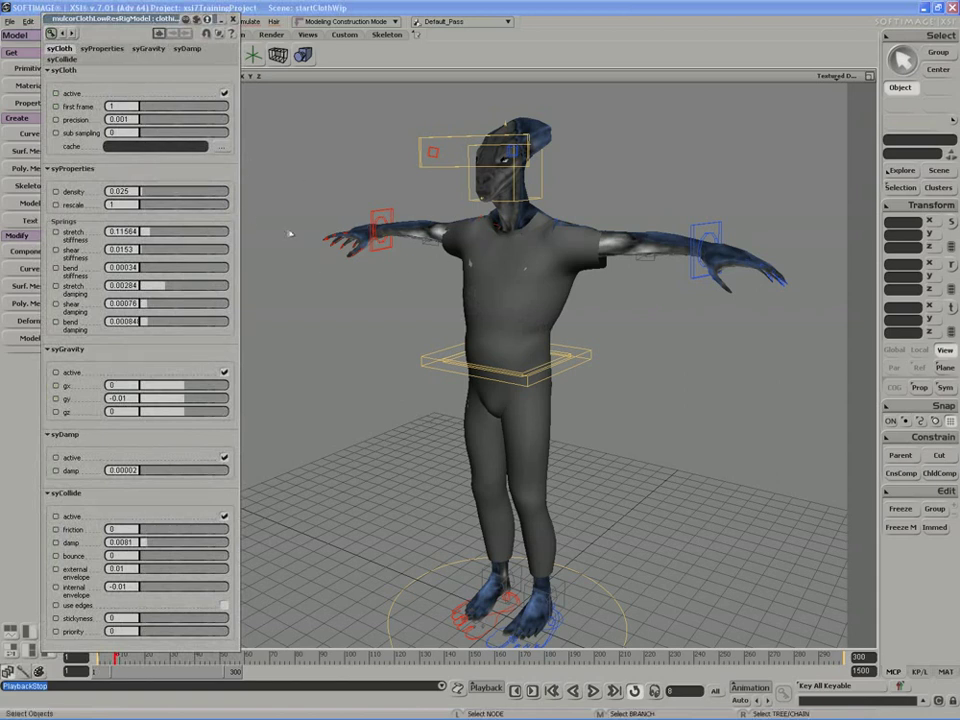
pyautogui.press('s')
pyautogui.moveTo(336, 403); pyautogui.dragTo(330, 384, button='right')
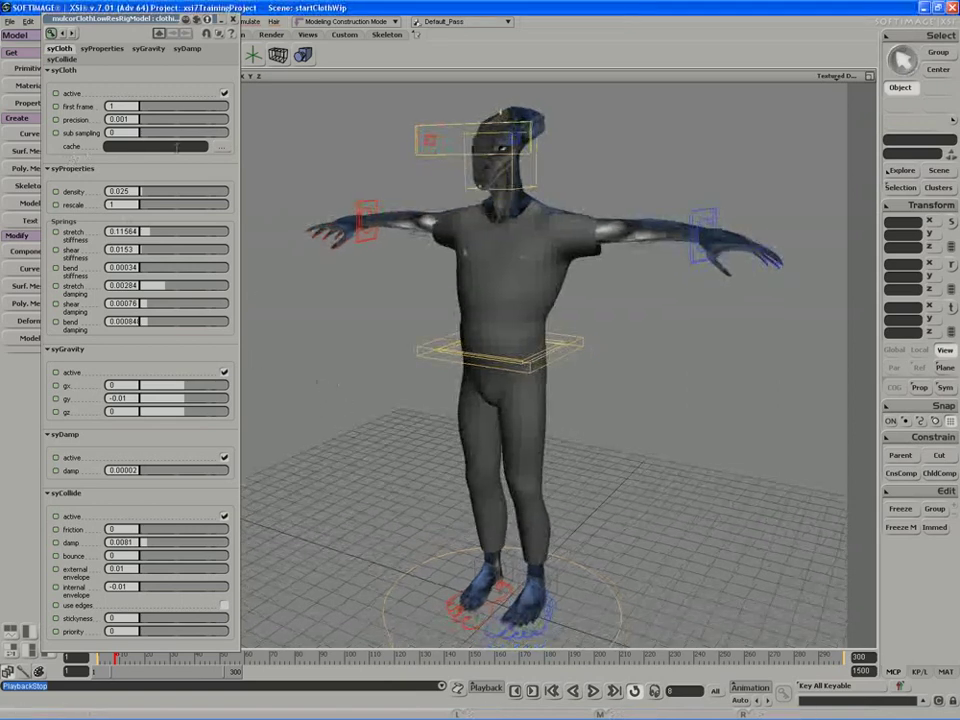
# Step: Browse for a syCloth cache file in the xsi7TrainingProject project and create a new folder named Syflex there
pyautogui.click(217, 147)
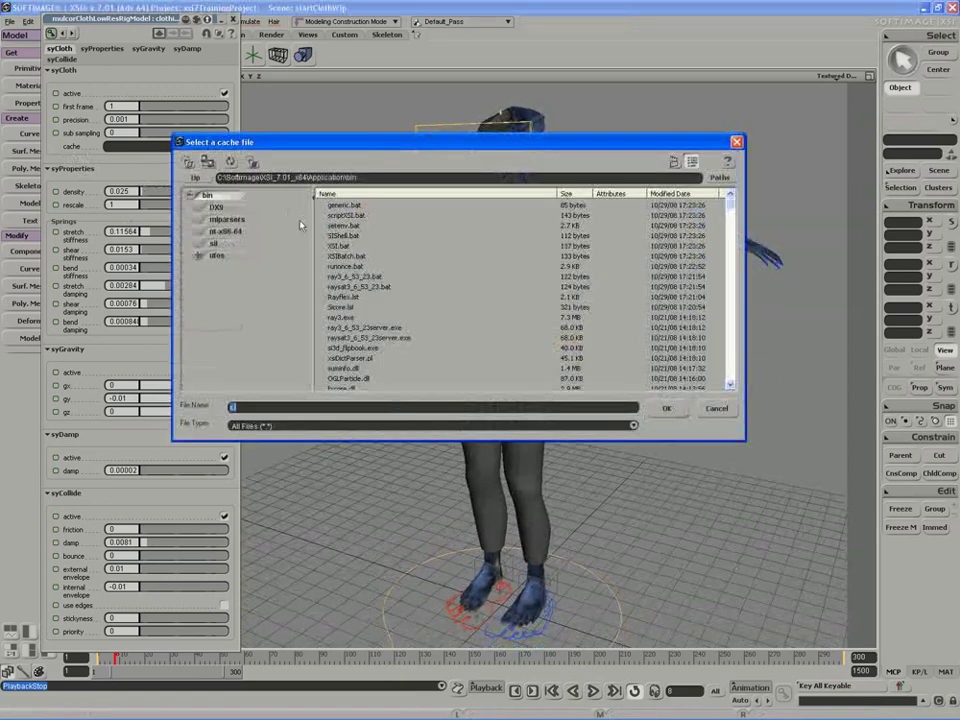
pyautogui.click(719, 177)
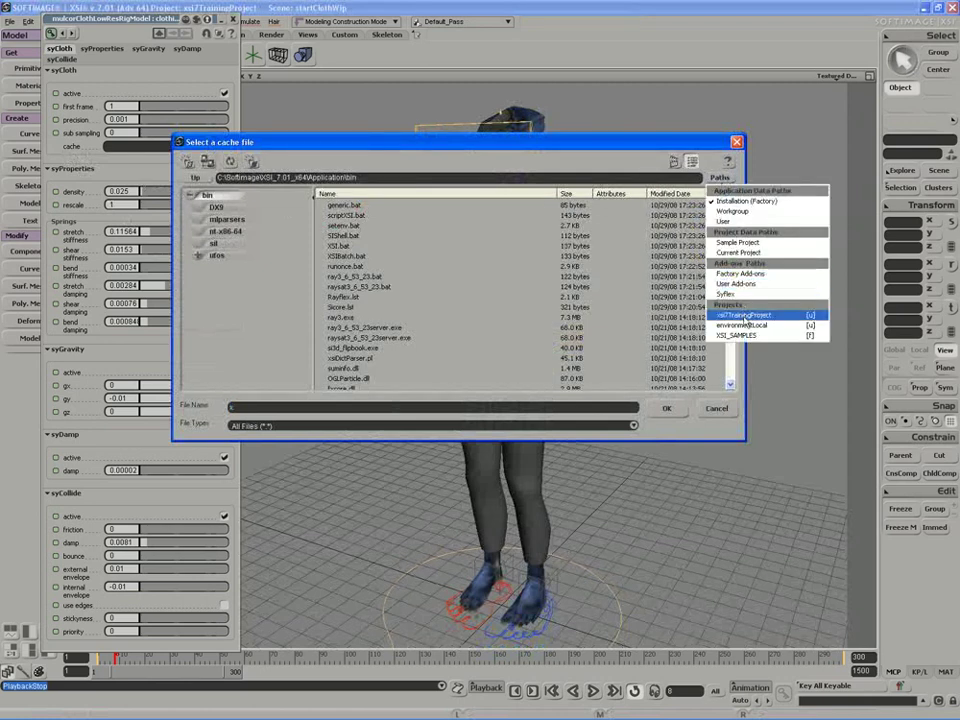
pyautogui.click(744, 316)
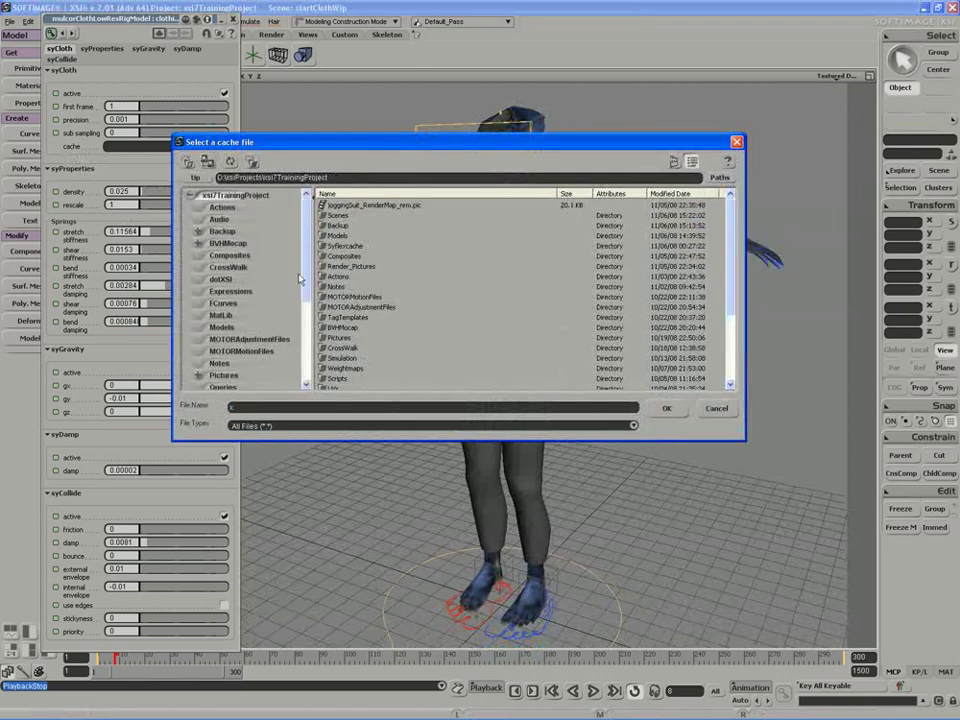
pyautogui.click(252, 161)
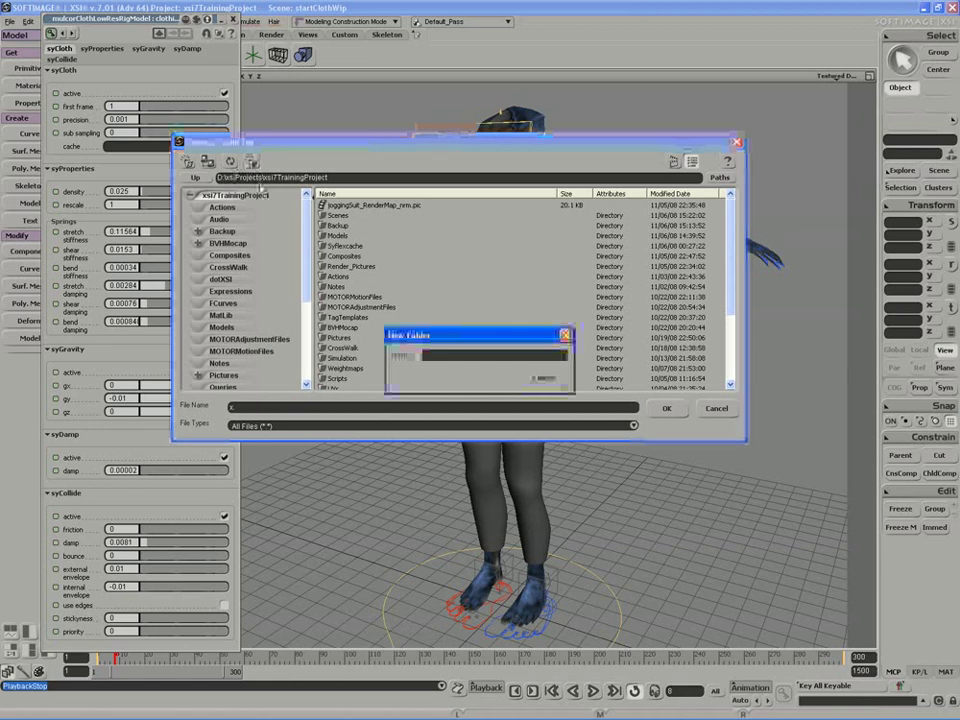
pyautogui.write('Syflex')
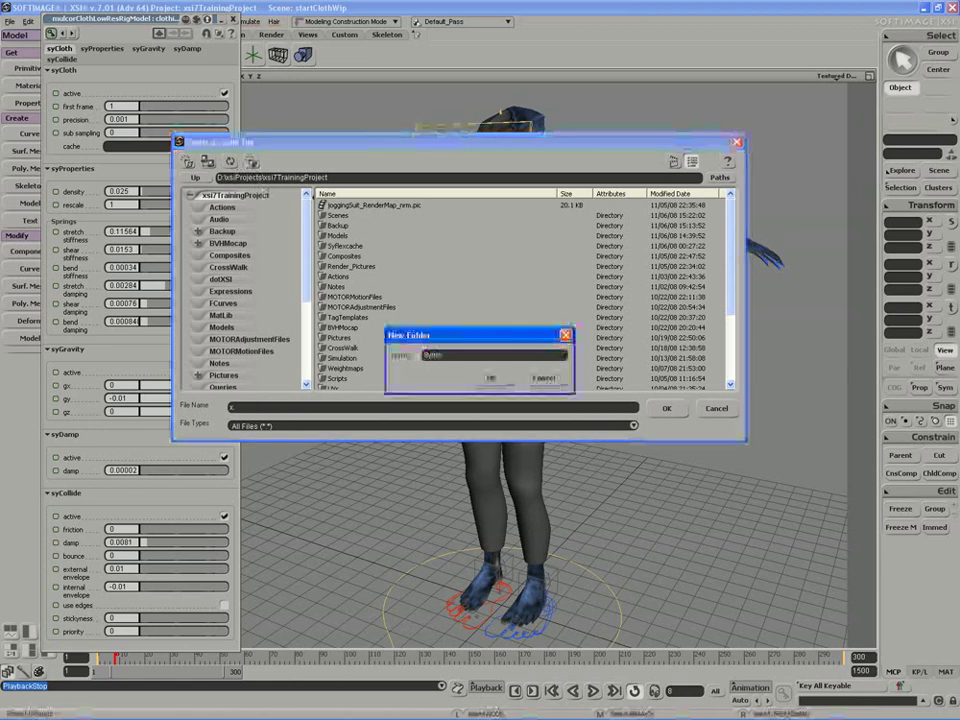
pyautogui.press('Return')
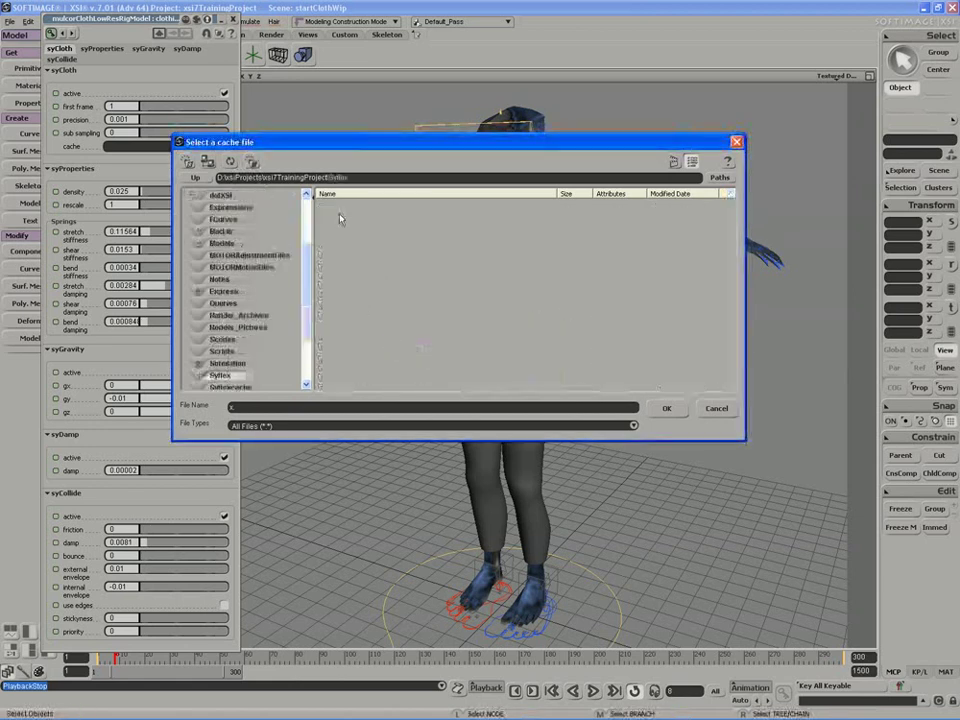
# Step: Name the cache file "first_solClothTest." in the Syflex folder and assign it to the cloth
pyautogui.doubleClick(253, 406)
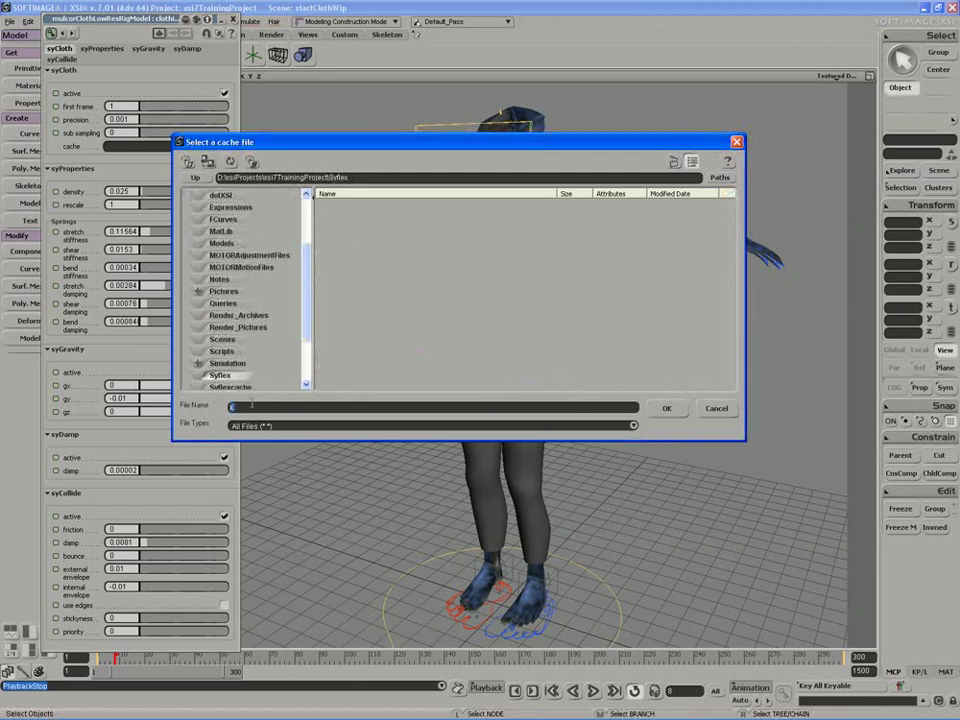
pyautogui.press('BackSpace')
pyautogui.write('first_sol')
pyautogui.write('ClothTest.')
pyautogui.click(666, 408)
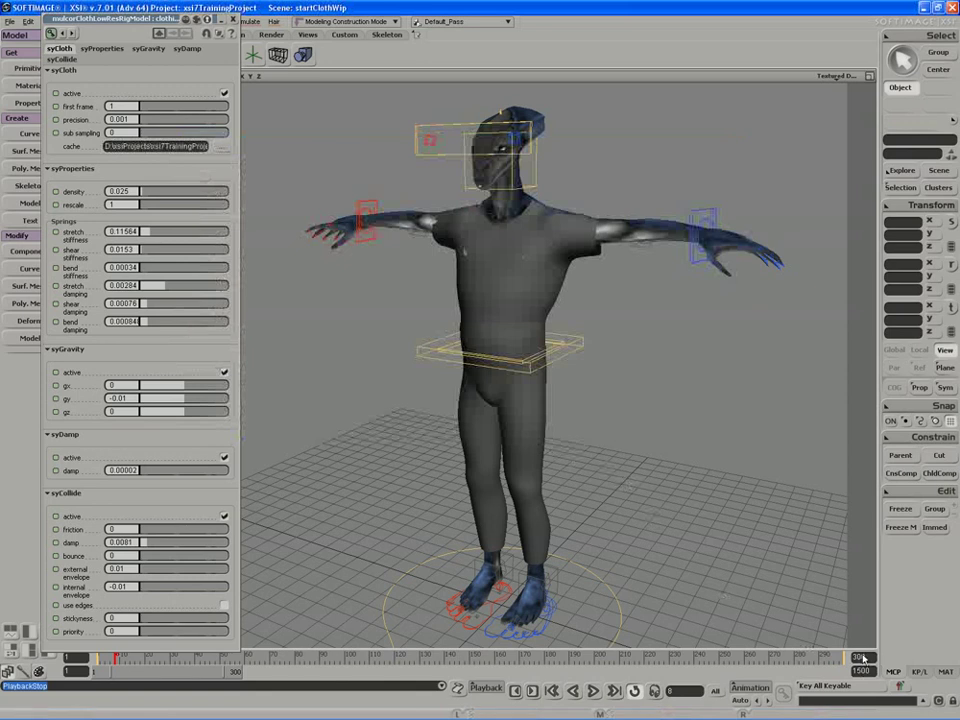
# Step: Set the timeline's end frame to 150 and move the syCloth properties window further away from the character
pyautogui.moveTo(863, 657); pyautogui.dragTo(851, 651)
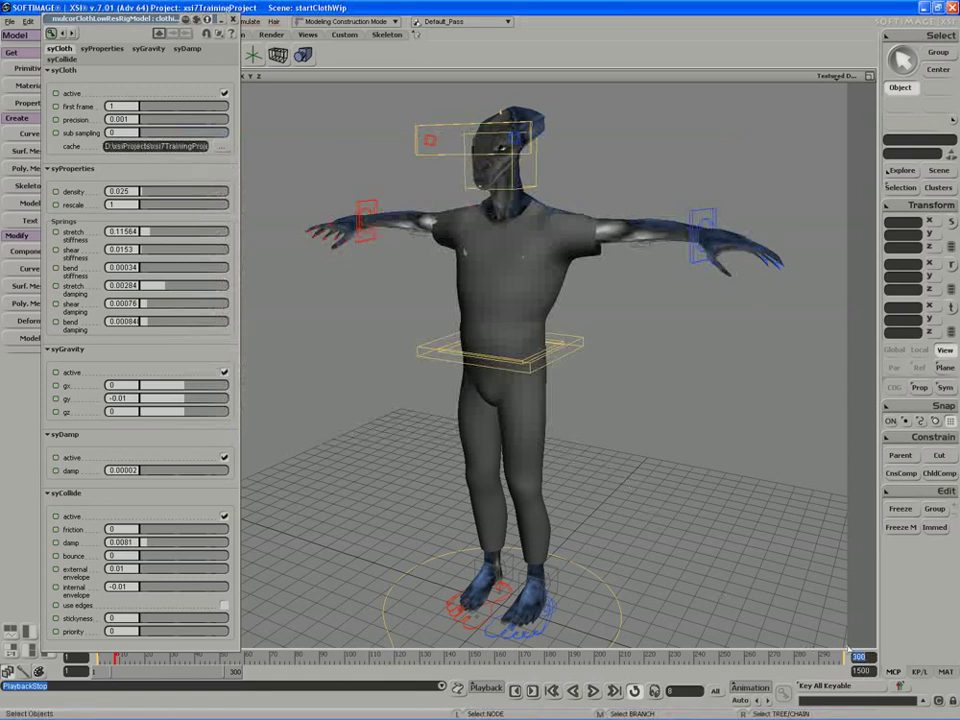
pyautogui.write('150')
pyautogui.press('Return')
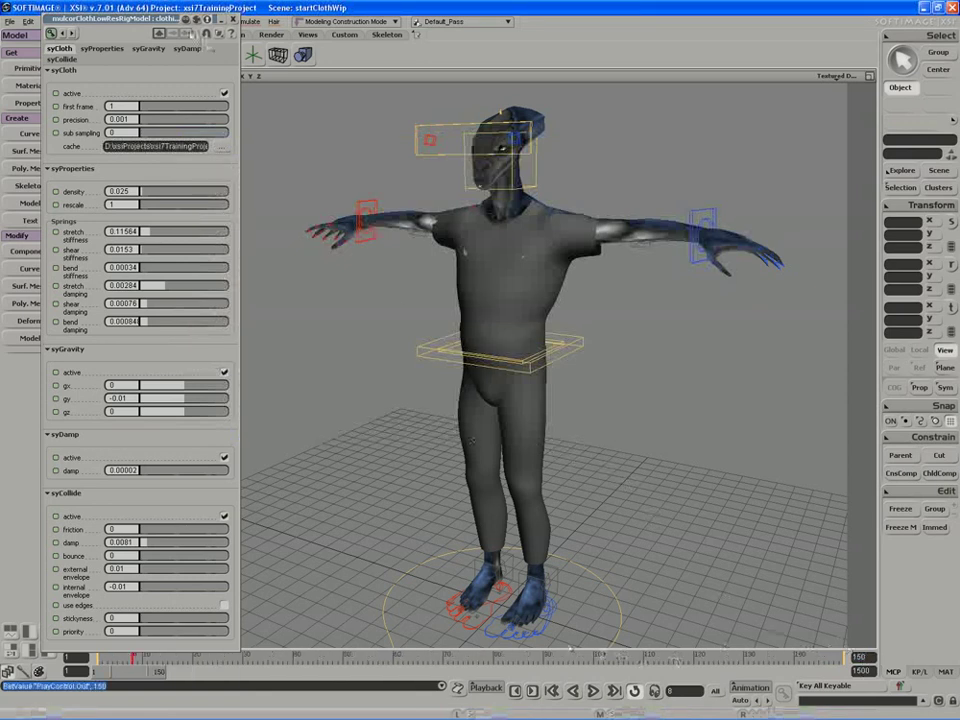
pyautogui.moveTo(160, 19); pyautogui.dragTo(128, 17)
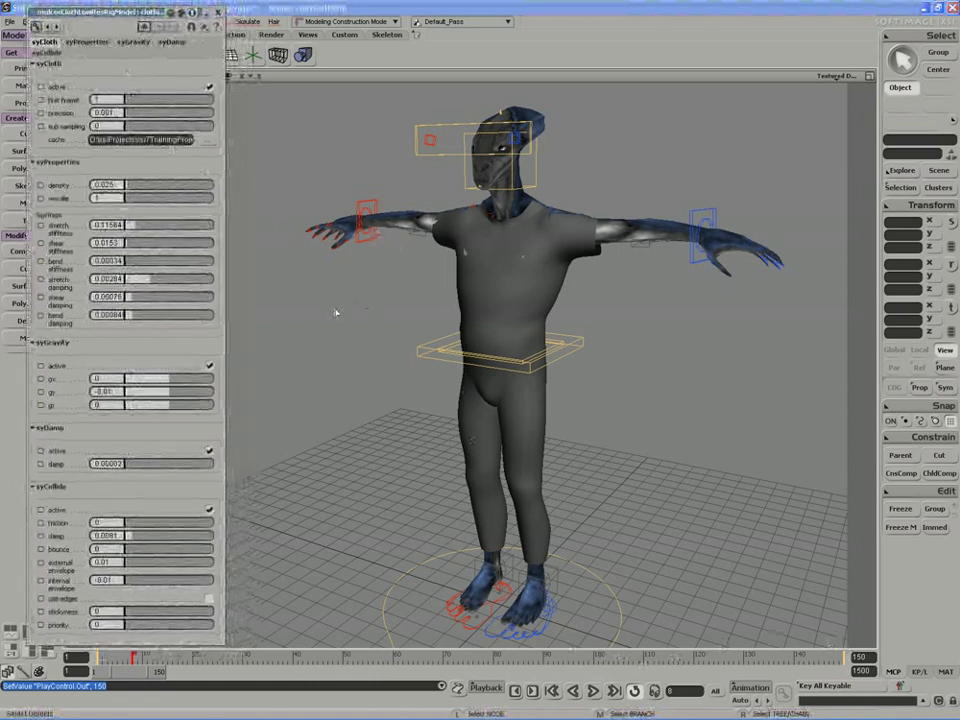